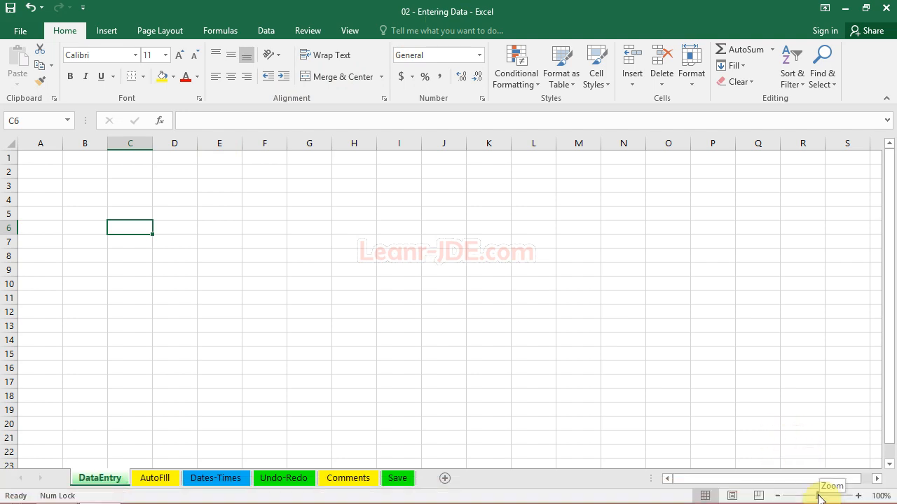
Enlarge the DataEntry worksheet view to 220% and select cell A2.
drag(819, 497, 834, 499)
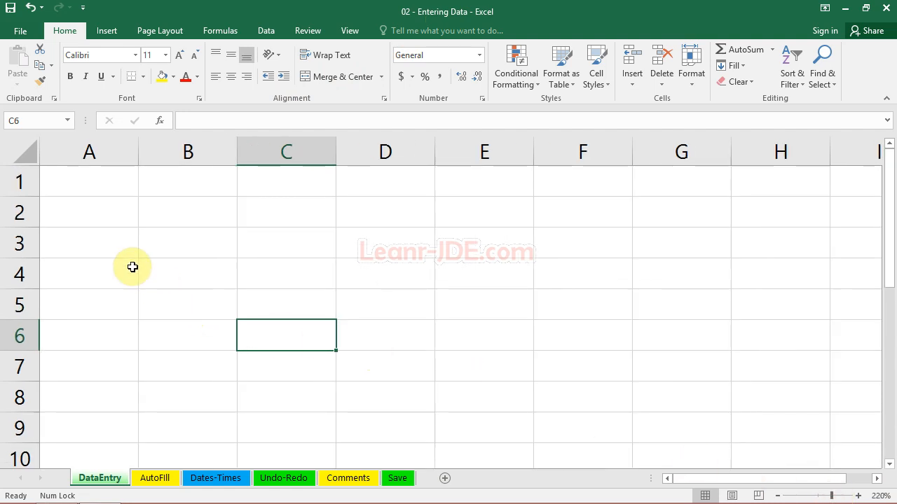
click(72, 210)
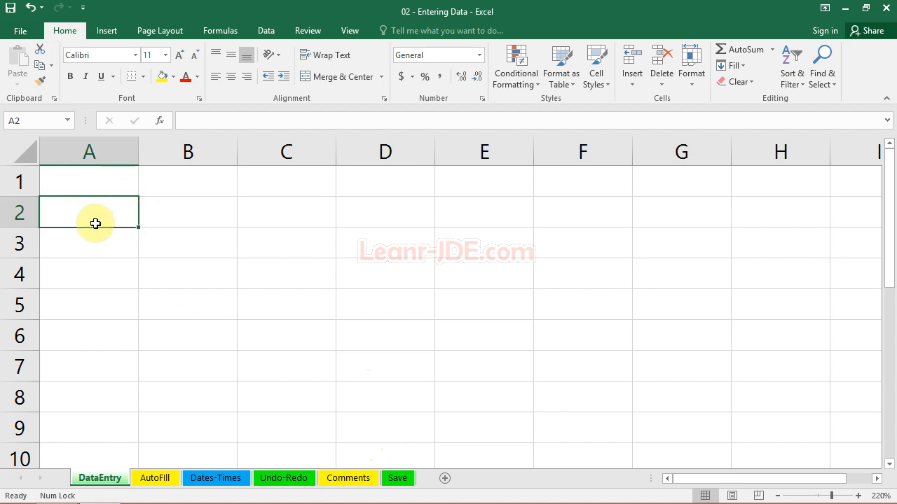
key(Down)
key(Down)
key(Down)
key(Up)
key(Up)
key(Right)
key(Right)
click(154, 274)
click(187, 217)
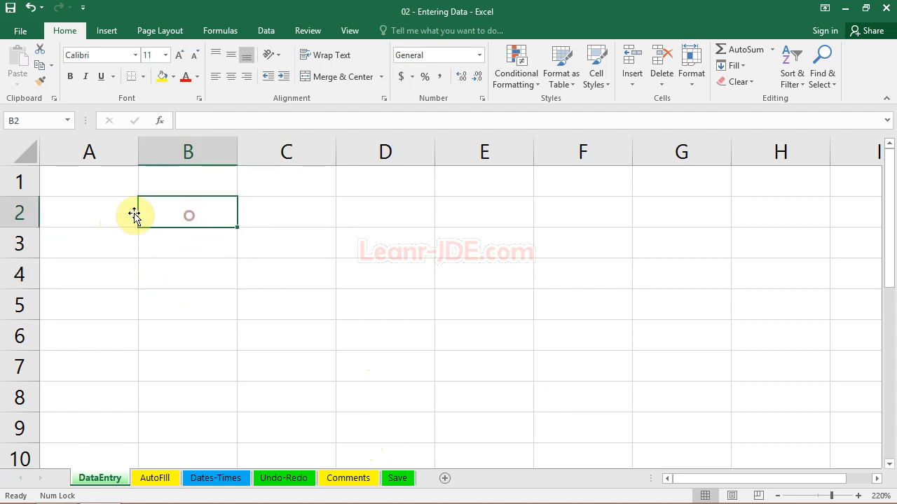
click(156, 270)
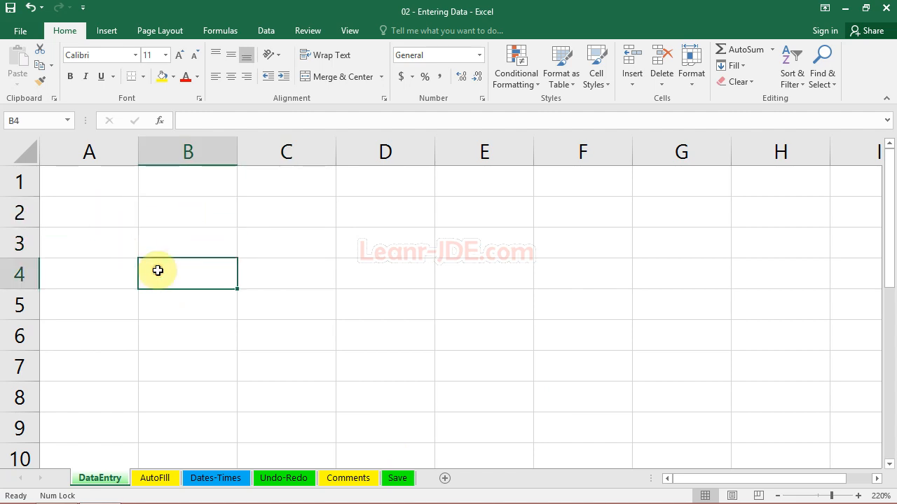
Enter the row label "Sales" in cell A2.
click(113, 219)
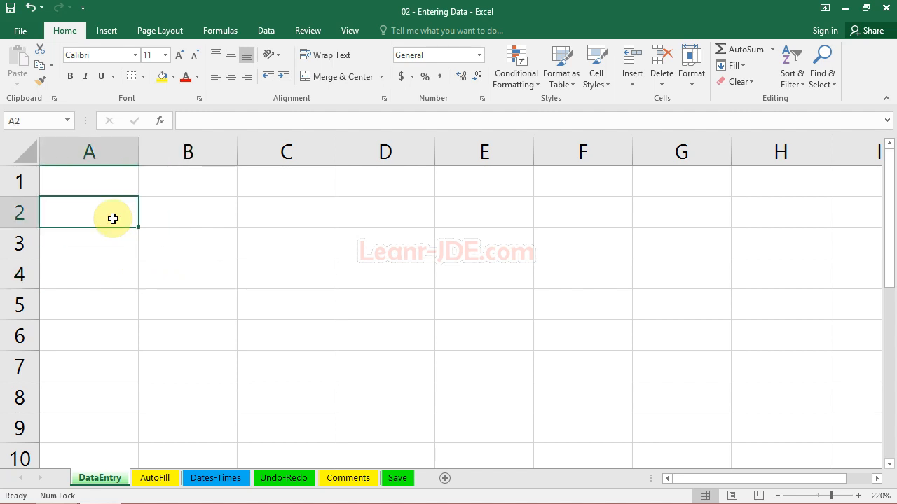
text(Sales)
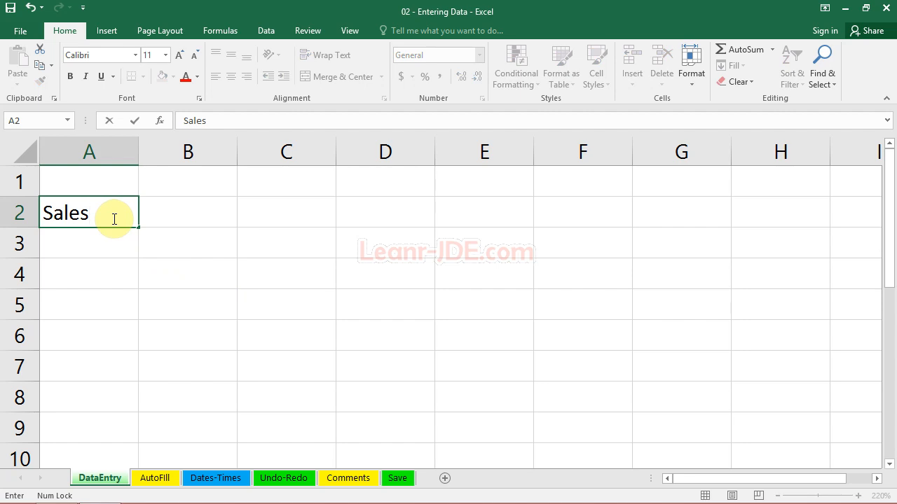
key(Return)
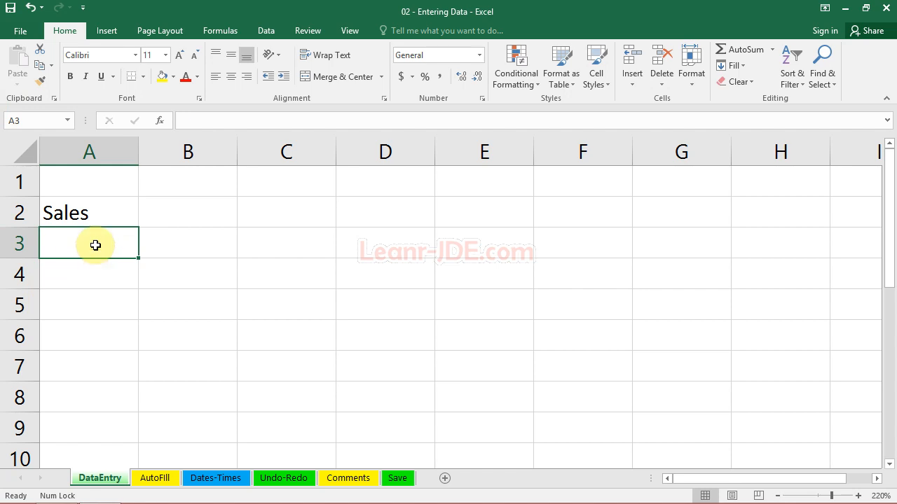
Enter the row label "Expences" in cell A3, below Sales.
text(Expe)
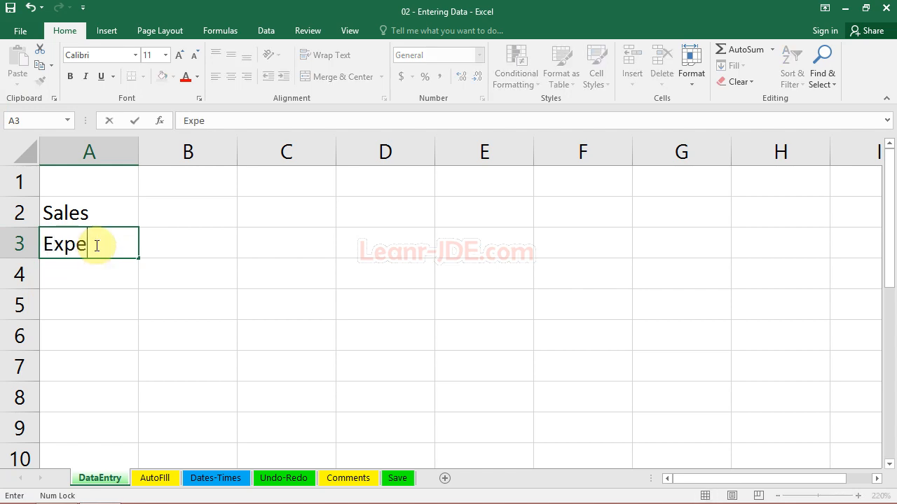
text(ew)
key(BackSpace)
key(BackSpace)
key(BackSpace)
text(ences)
key(Return)
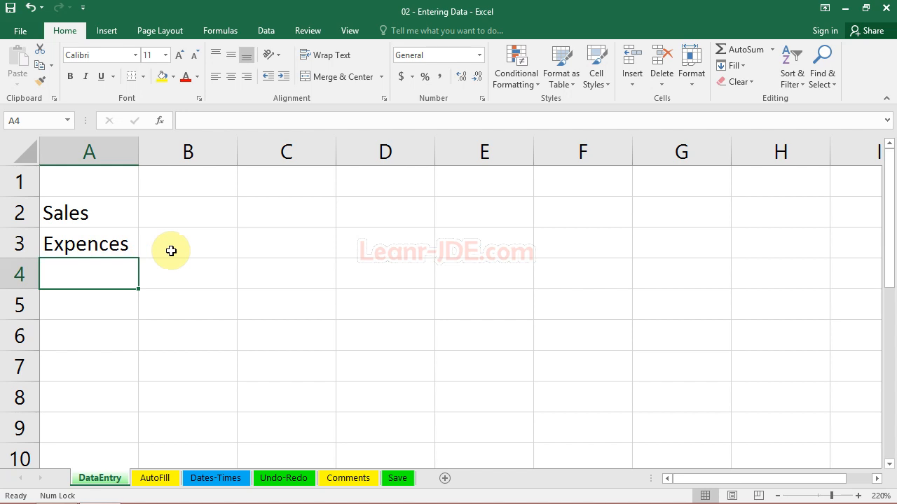
Replace the label in cell A3 with "Overhead".
key(Up)
text(O)
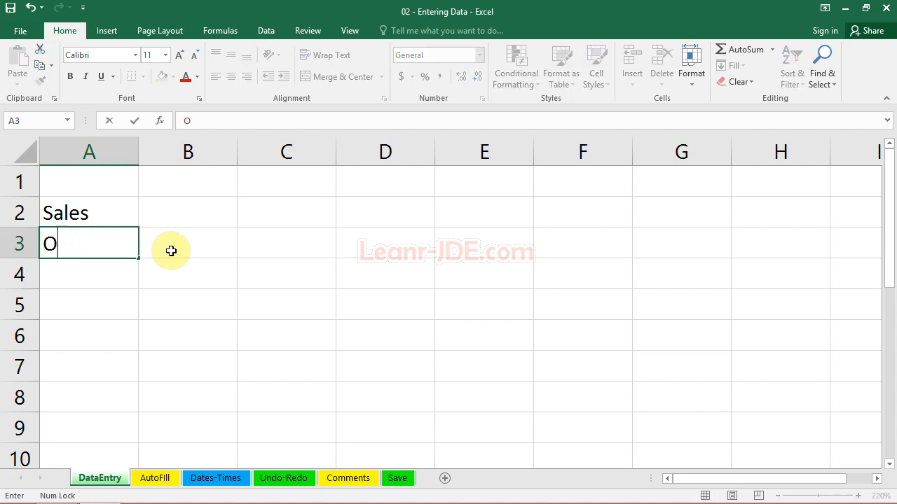
text(verhead)
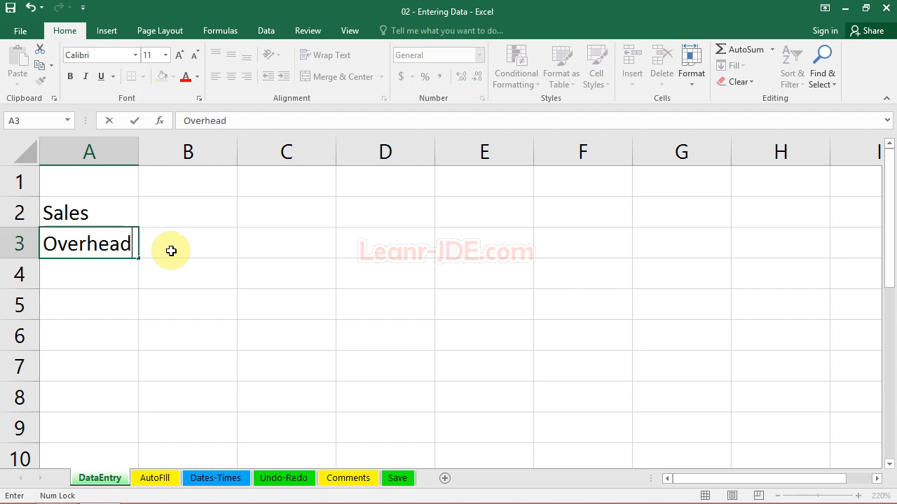
key(ctrl+Return)
key(Return)
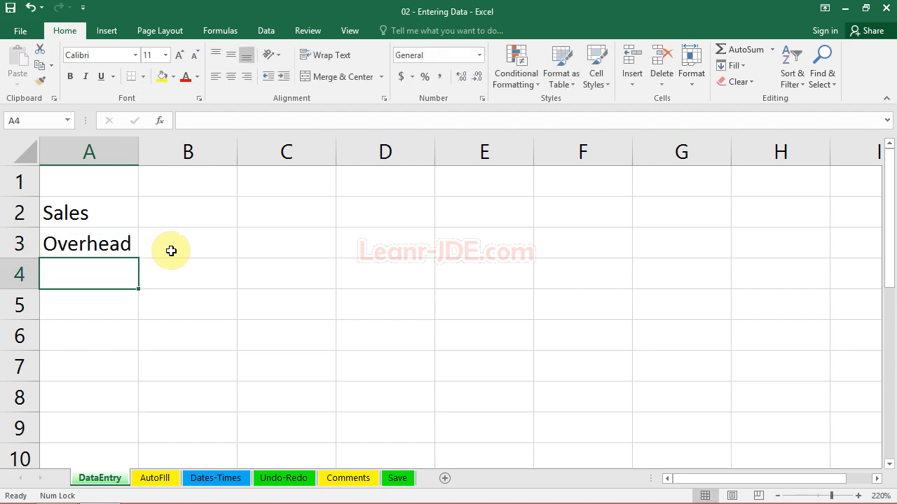
Enter the label "Progfit" in cell A4, below Overhead.
text(Progfit)
key(BackSpace)
key(BackSpace)
key(BackSpace)
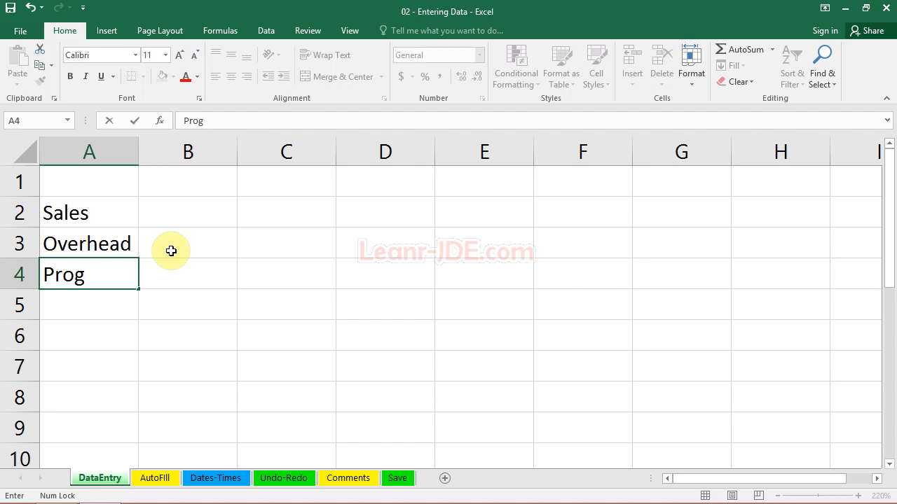
text(fit)
key(Return)
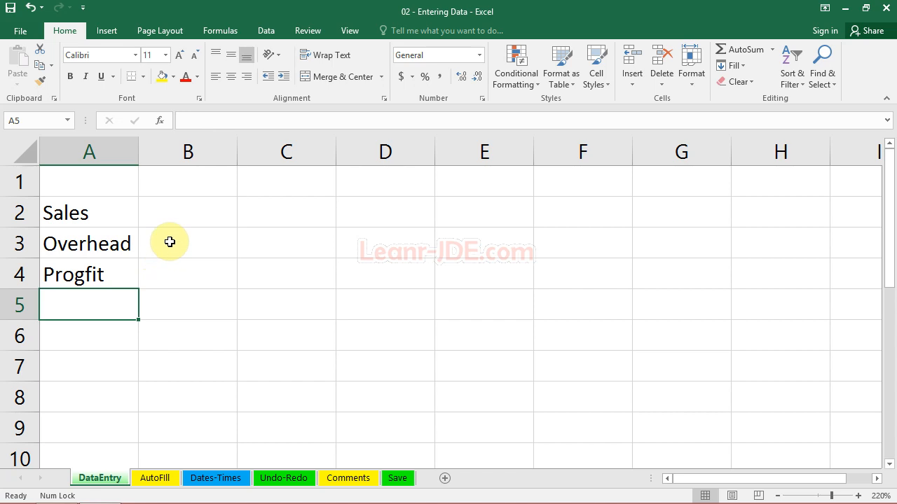
Correct the misspelled label in cell A4 so that it reads "Profits".
click(78, 273)
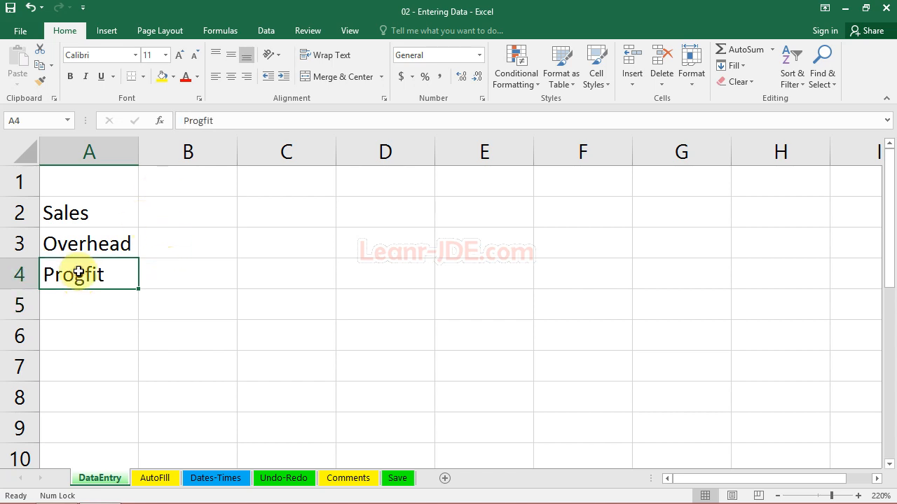
click(200, 120)
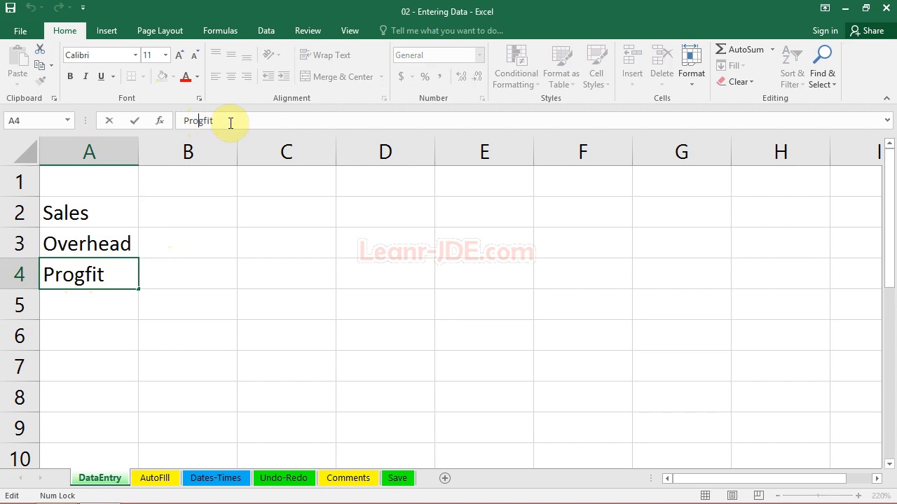
key(BackSpace)
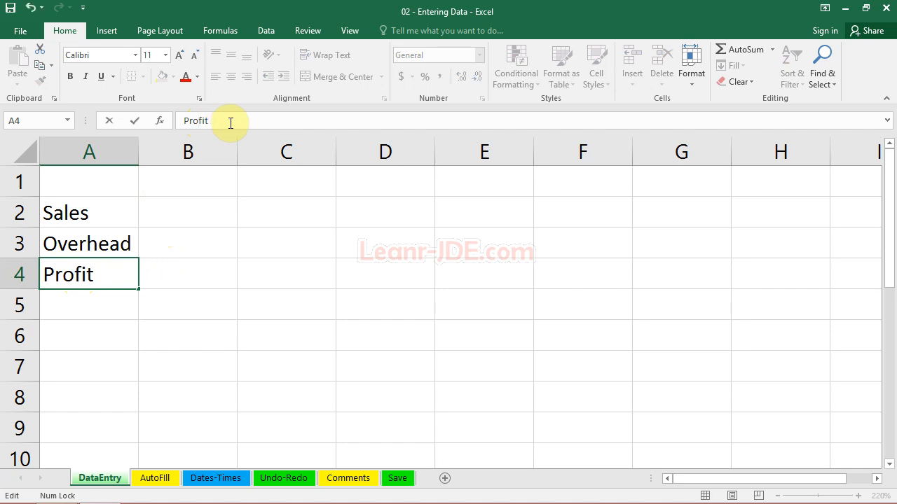
text(s)
key(Return)
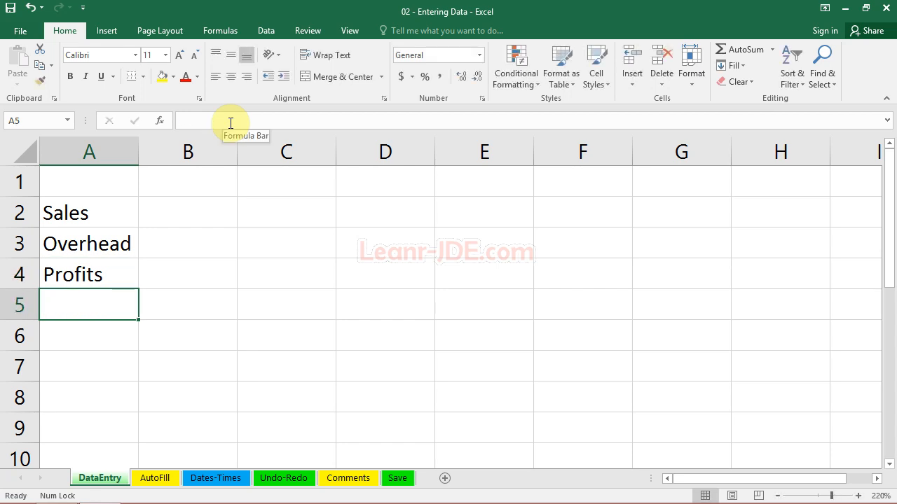
Edit the label directly in cell A4 by inserting a "g" and removing it again.
click(77, 272)
double_click(76, 273)
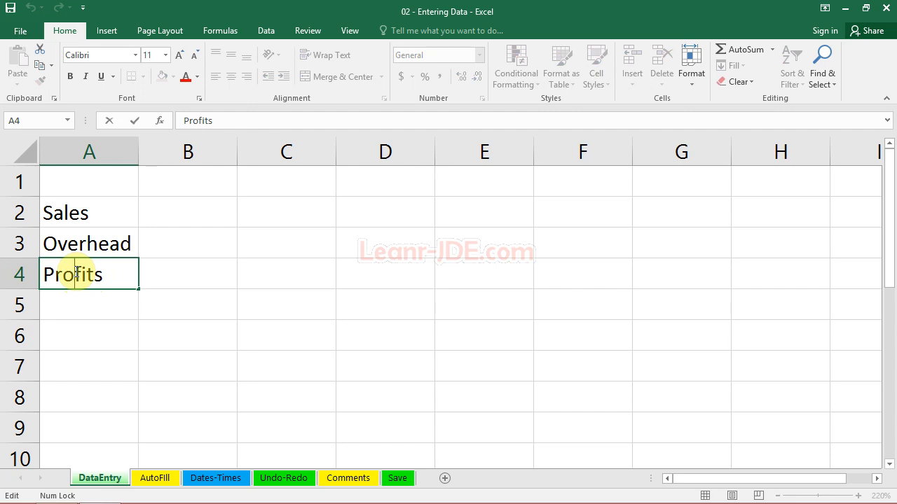
text(g)
key(BackSpace)
key(Return)
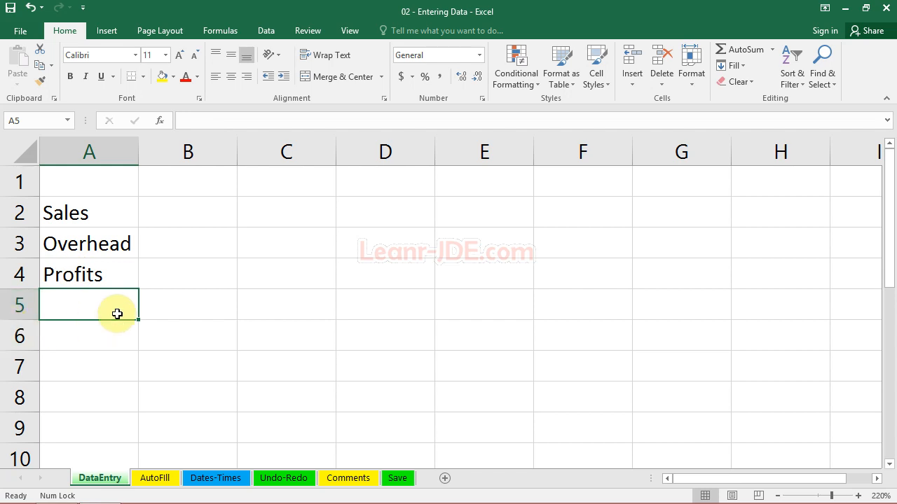
Enter "12O", written with a capital letter O instead of a zero, in cell B2.
click(190, 218)
key(Caps_Lock)
text(12)
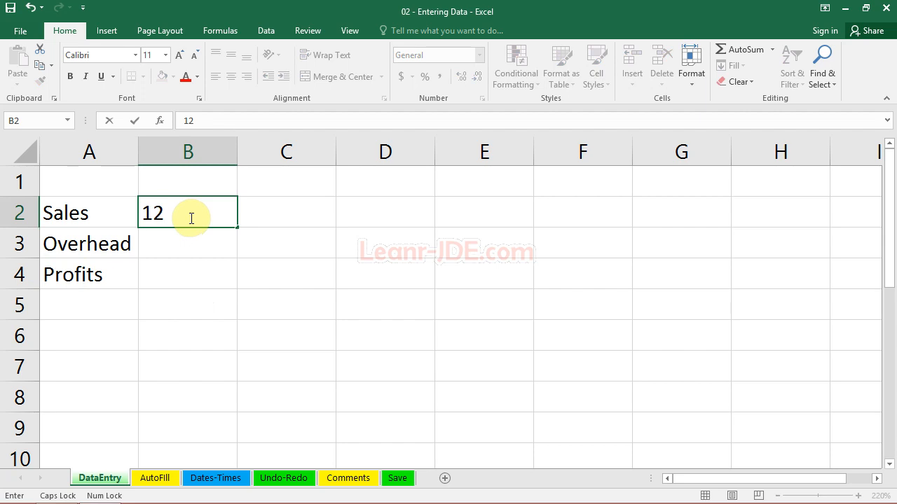
text(O)
key(Tab)
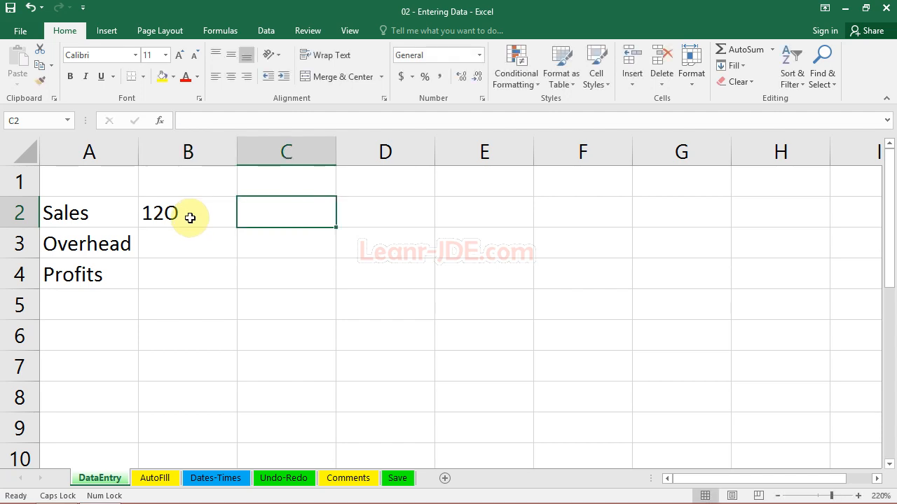
Enter 160 in cell C2 and replace the content of cell B2 with the number 120.
text(160)
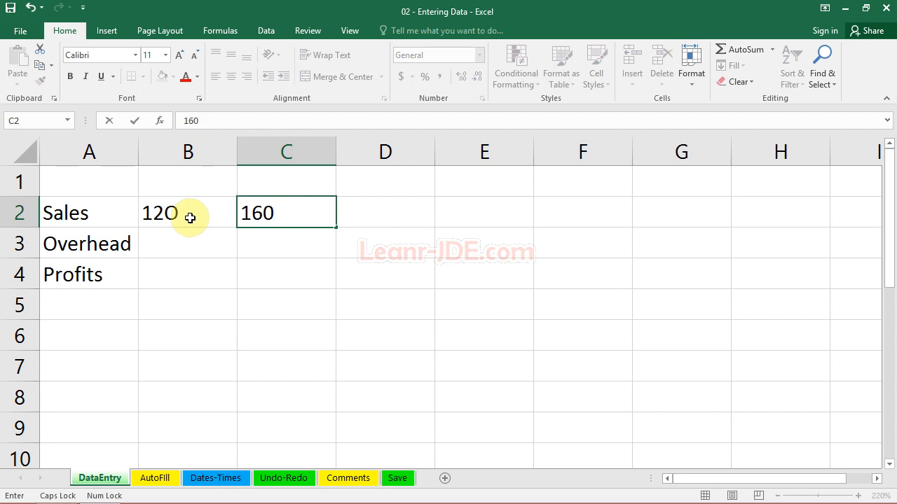
key(Tab)
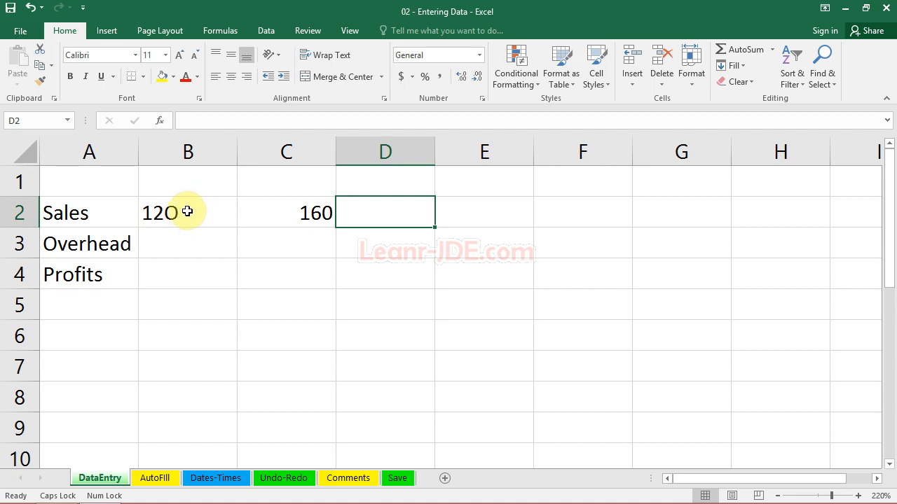
click(184, 211)
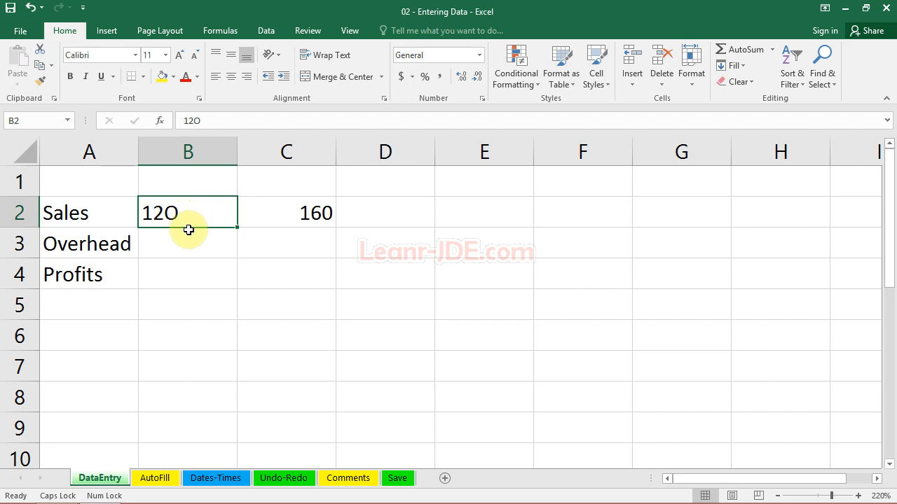
text(120)
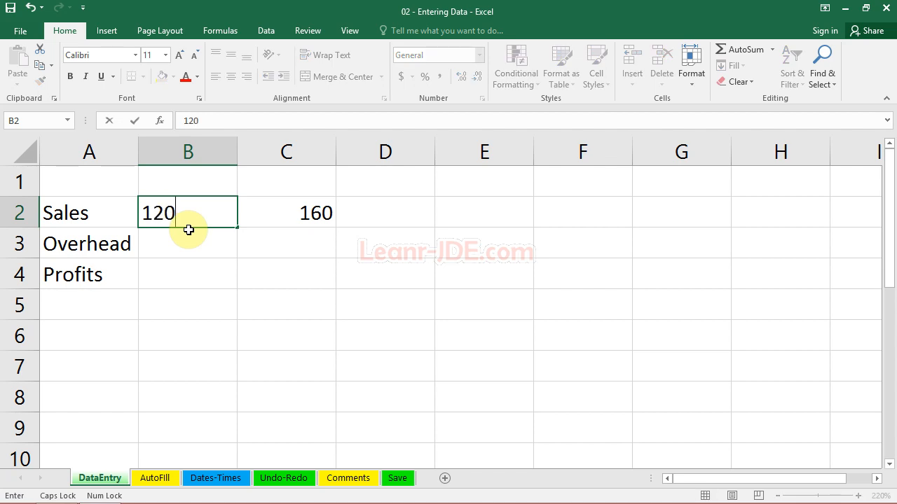
key(ctrl+Return)
Continue the Sales row by entering 210, 250, 325 and 440 in cells D2 through G2.
key(Right)
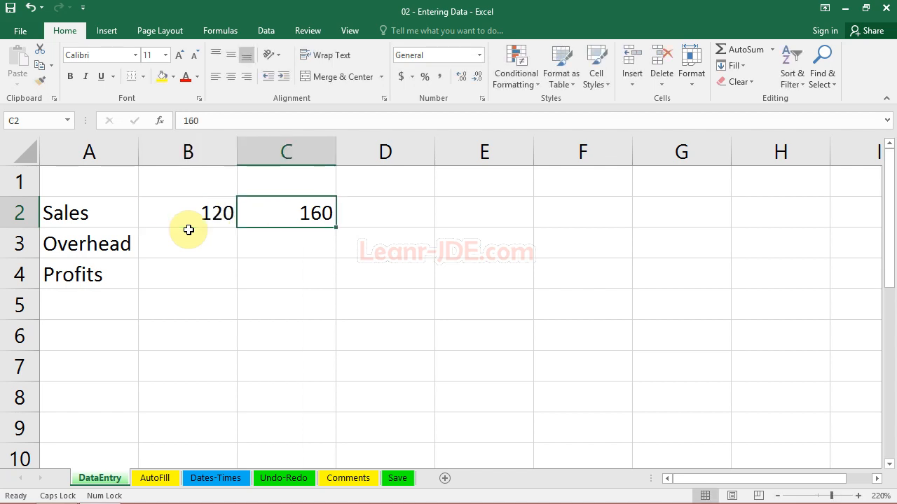
key(Right)
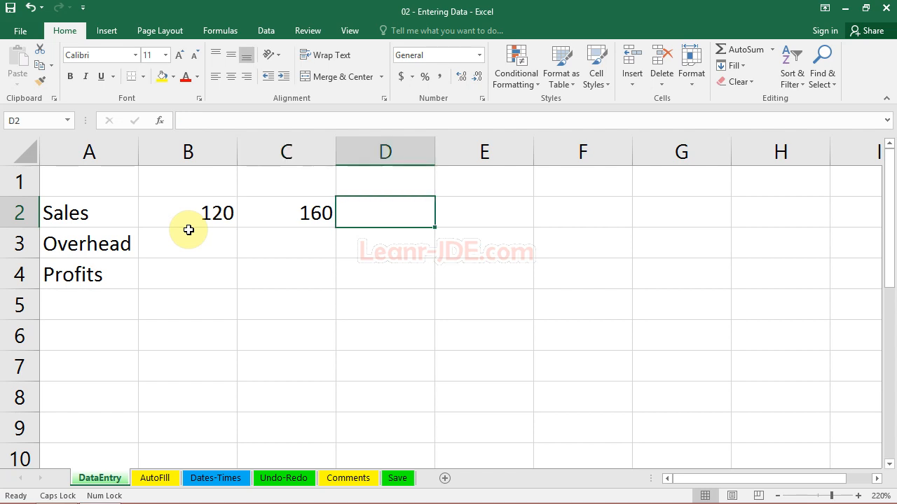
text(210)
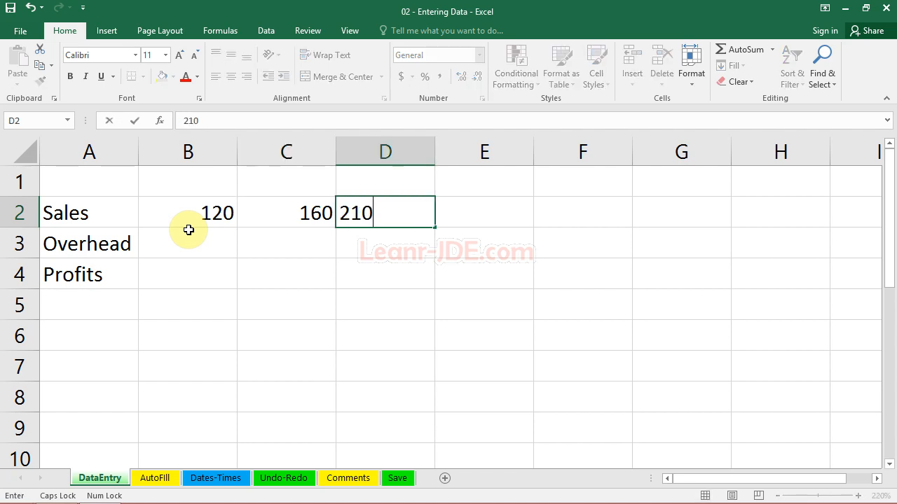
key(Right)
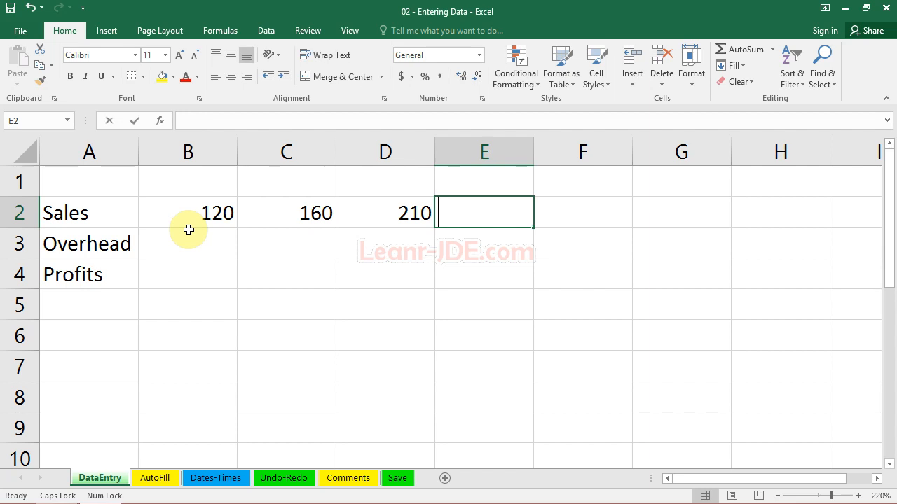
text(250)
key(Right)
text(325)
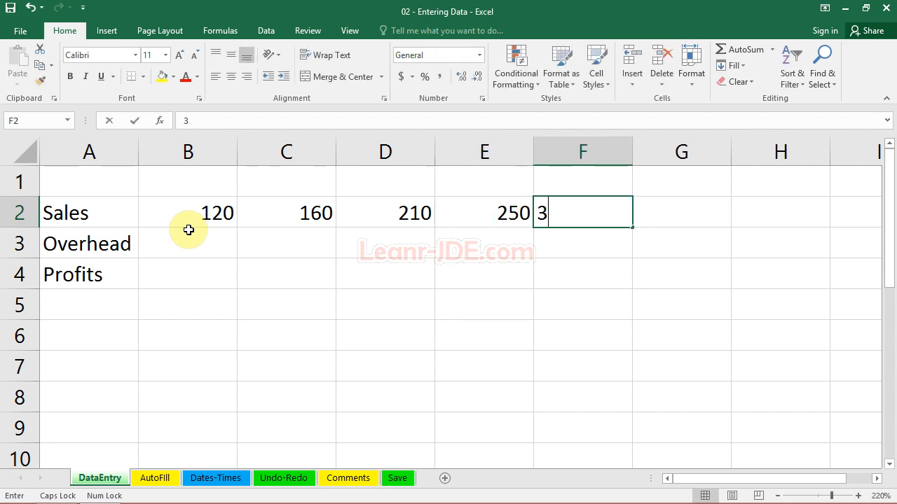
key(Right)
text(440)
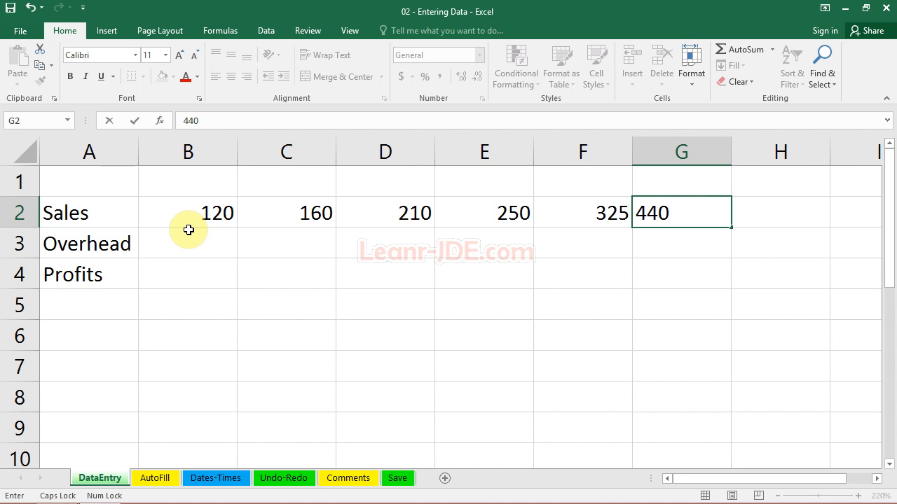
Start the Overhead row by entering 100, 130 and 160 in cells B3 through D3.
click(188, 230)
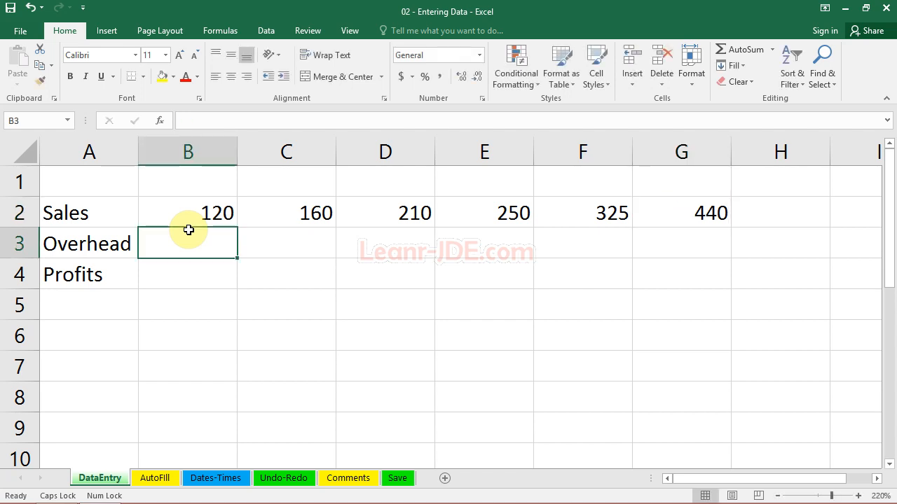
text(100)
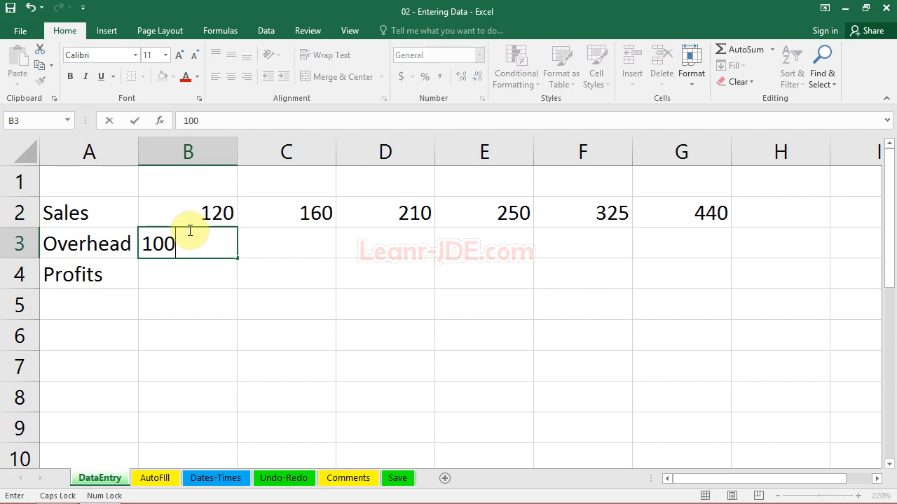
key(Tab)
text(130)
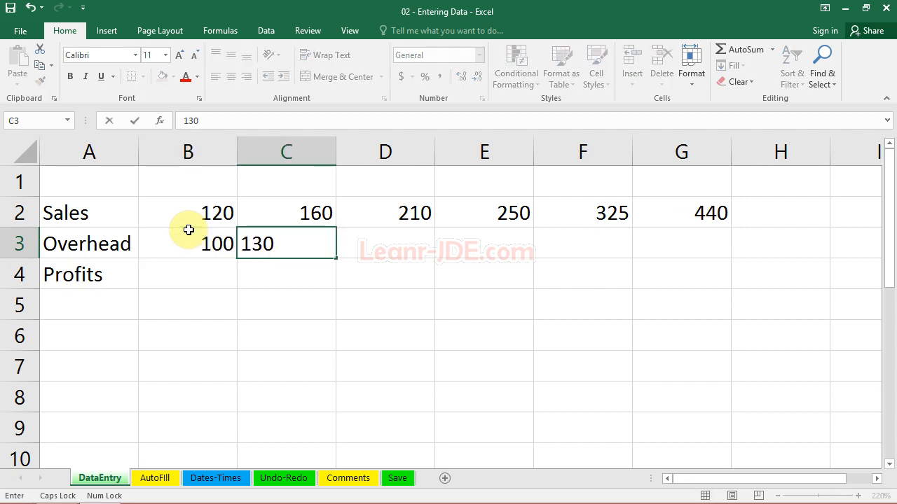
key(Tab)
text(160)
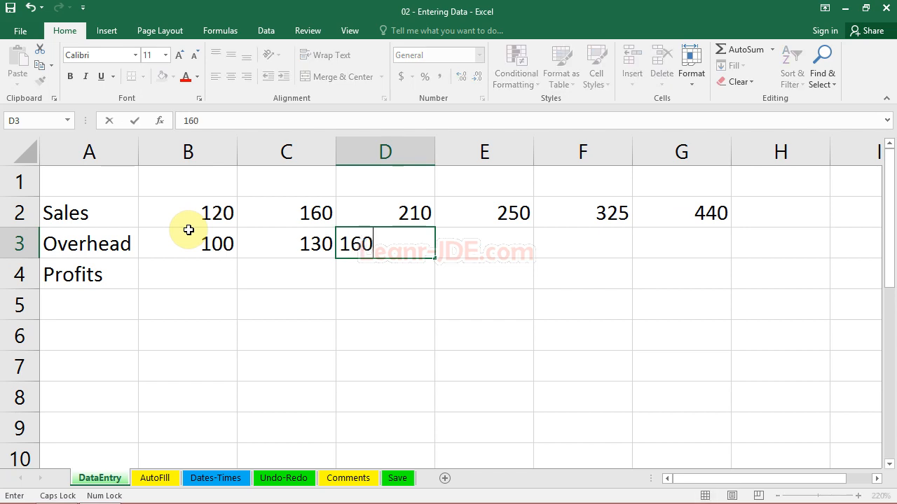
key(Tab)
Complete the Overhead row by entering 200, 260 and 360 in cells E3 through G3.
text(200)
key(Tab)
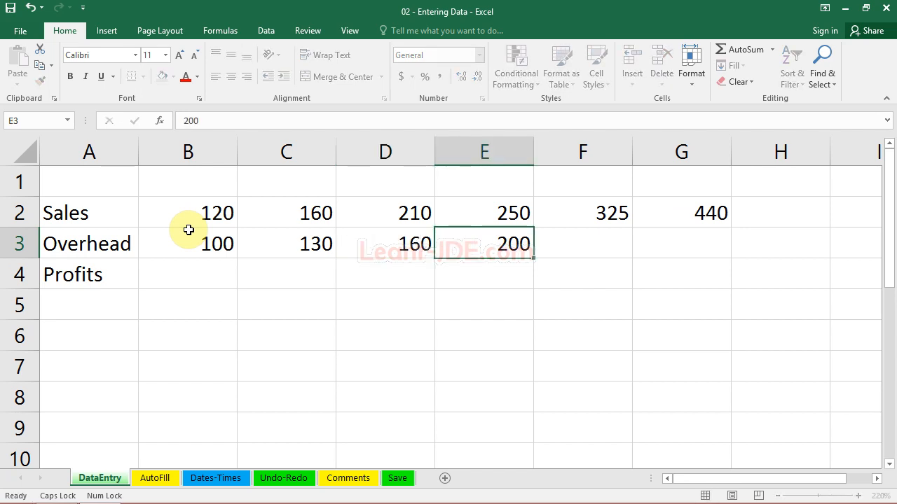
text(260)
key(Tab)
text(360)
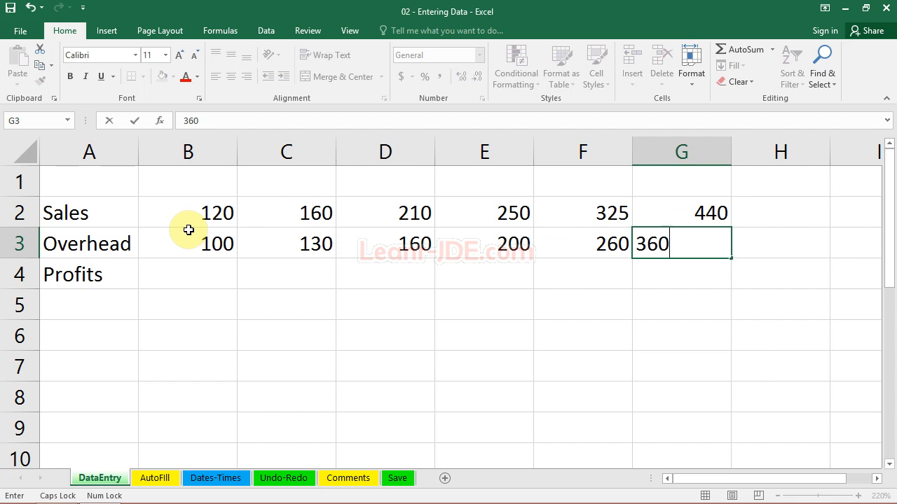
key(ctrl+Return)
key(Return)
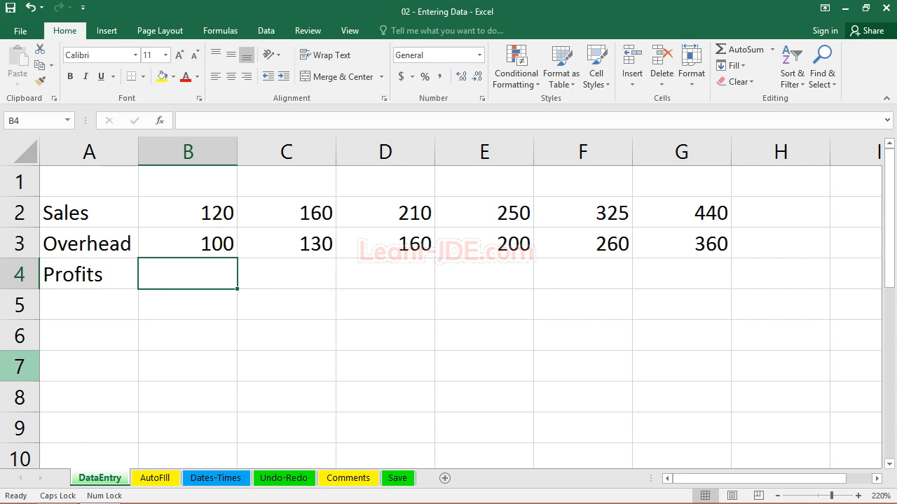
click(276, 278)
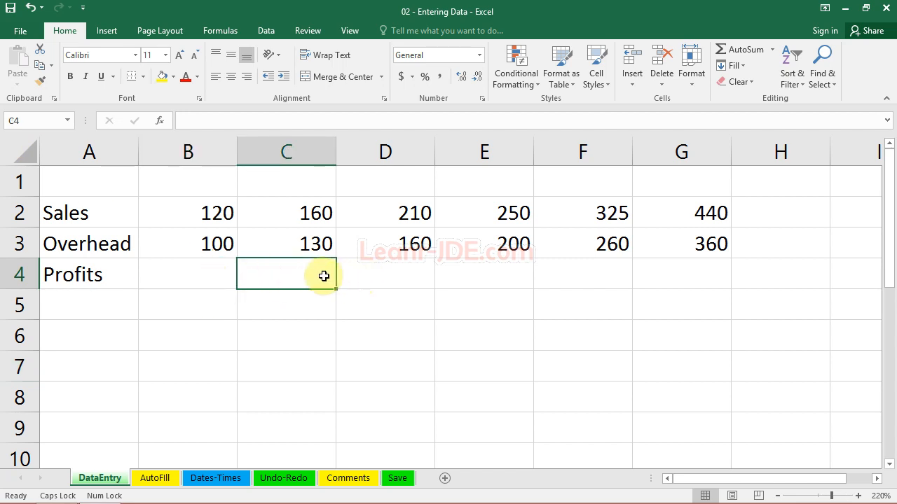
drag(90, 210, 95, 278)
drag(193, 206, 197, 278)
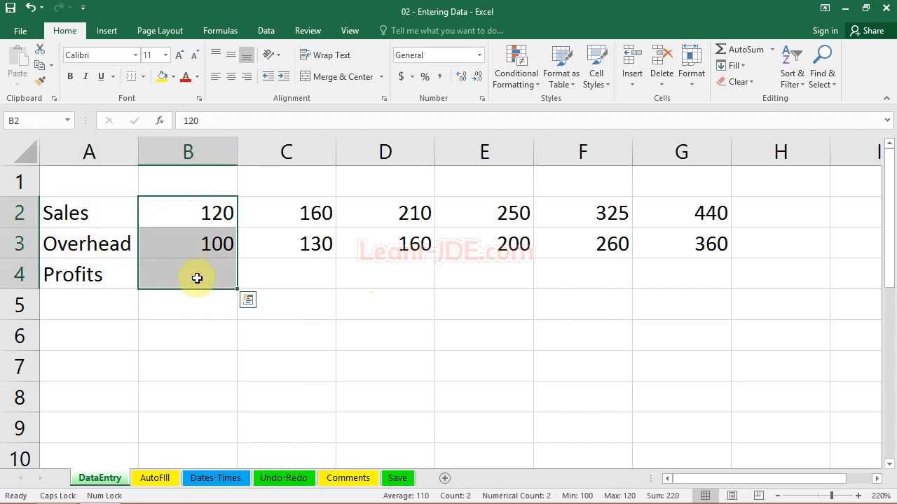
click(290, 275)
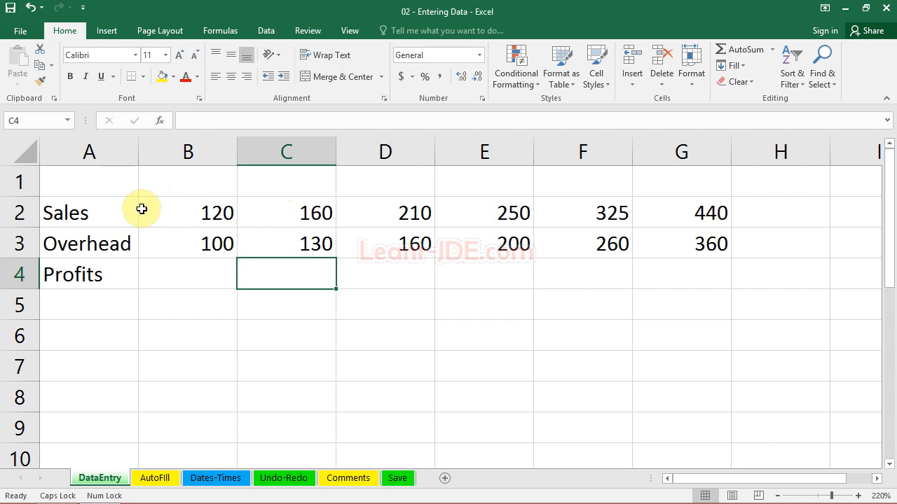
click(85, 213)
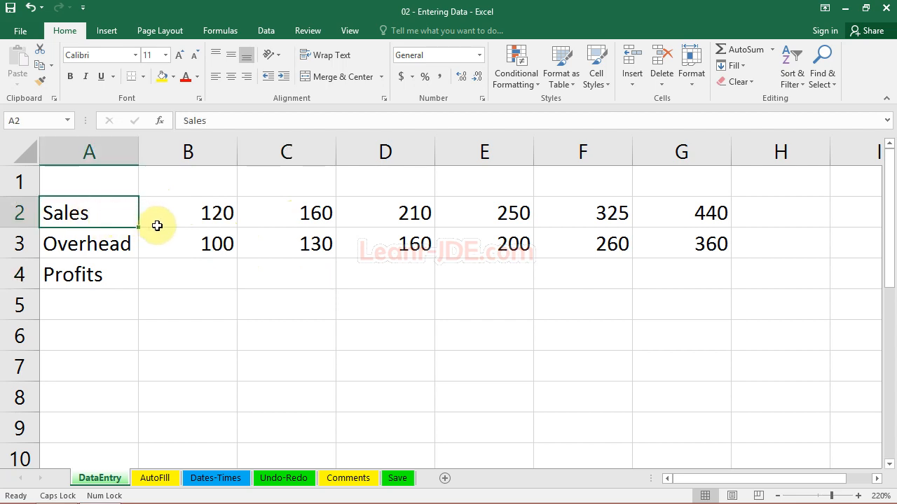